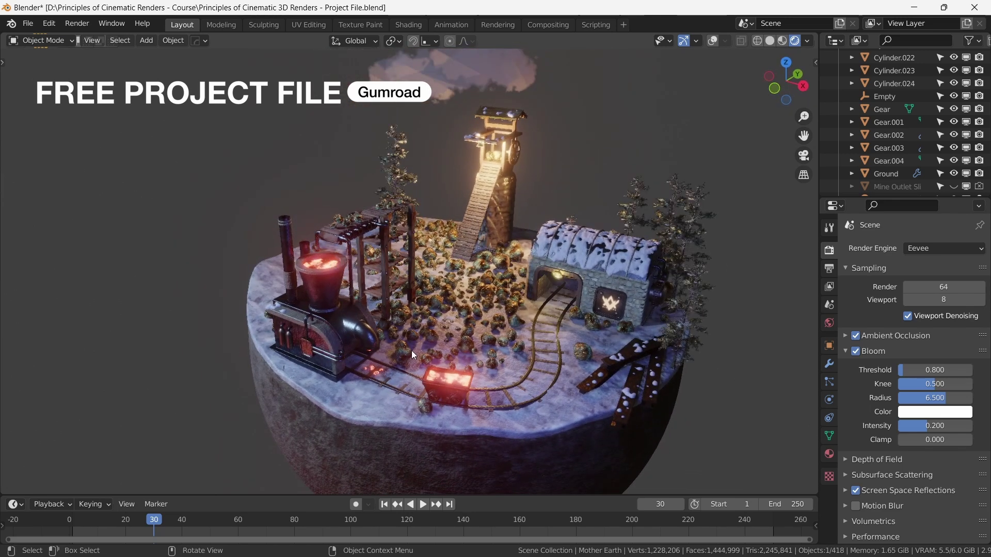
Orbit the viewport so the mining diorama is seen more from the front.
middle_drag(447, 380, 227, 299)
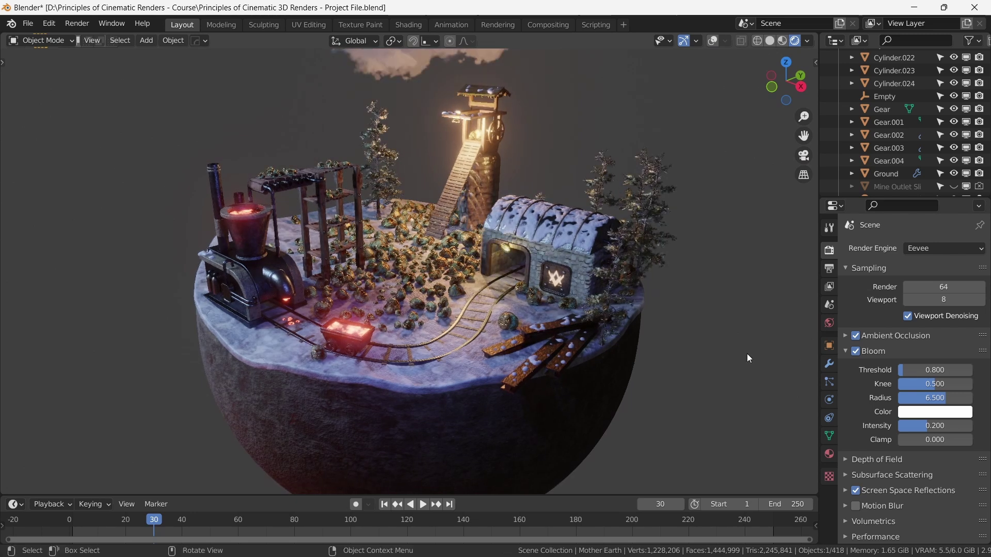
click(856, 351)
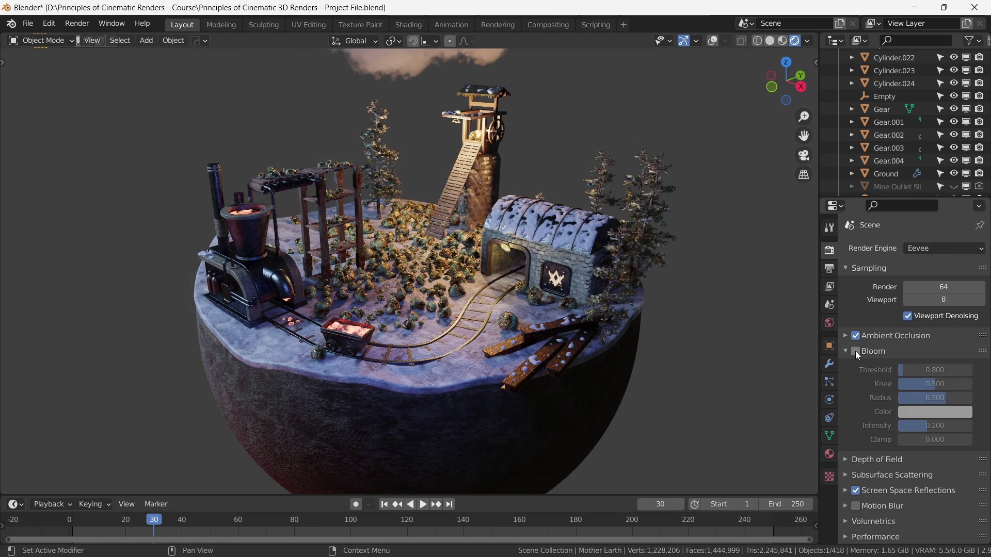
click(856, 351)
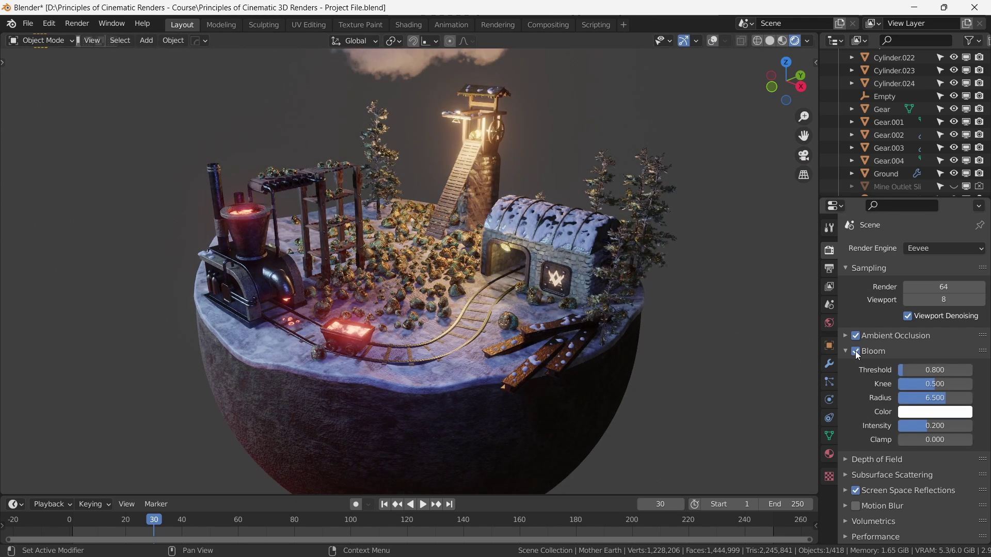
click(856, 351)
click(856, 351)
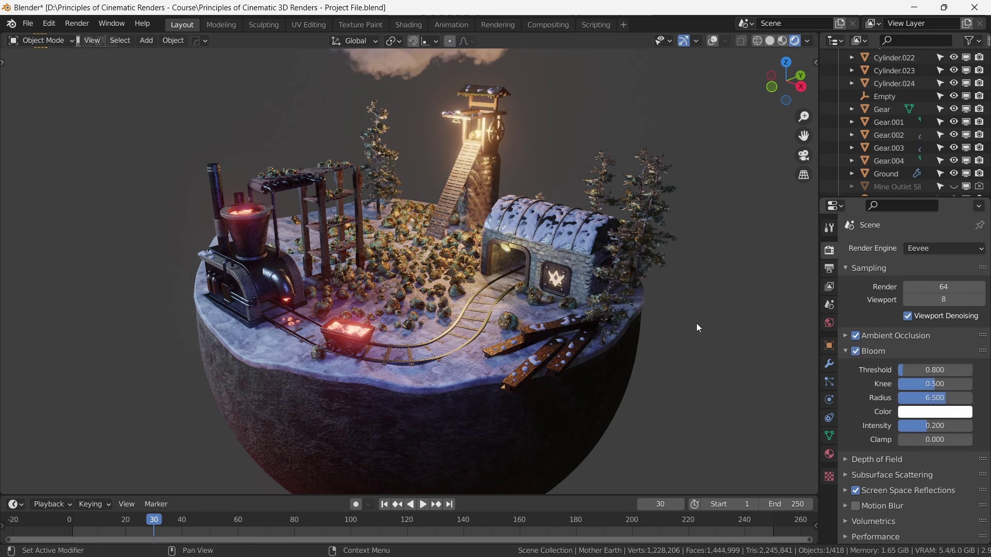
scroll(441, 265, down, 5)
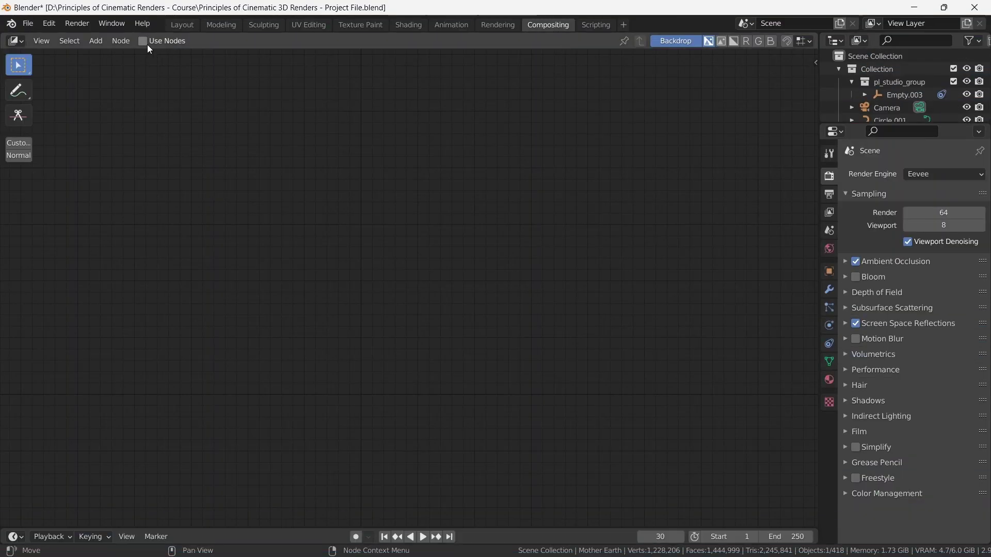
Enable compositor nodes and insert a Glare node on the Render Layers-to-Composite link.
click(143, 41)
drag(436, 177, 277, 159)
key(shift+a)
click(452, 255)
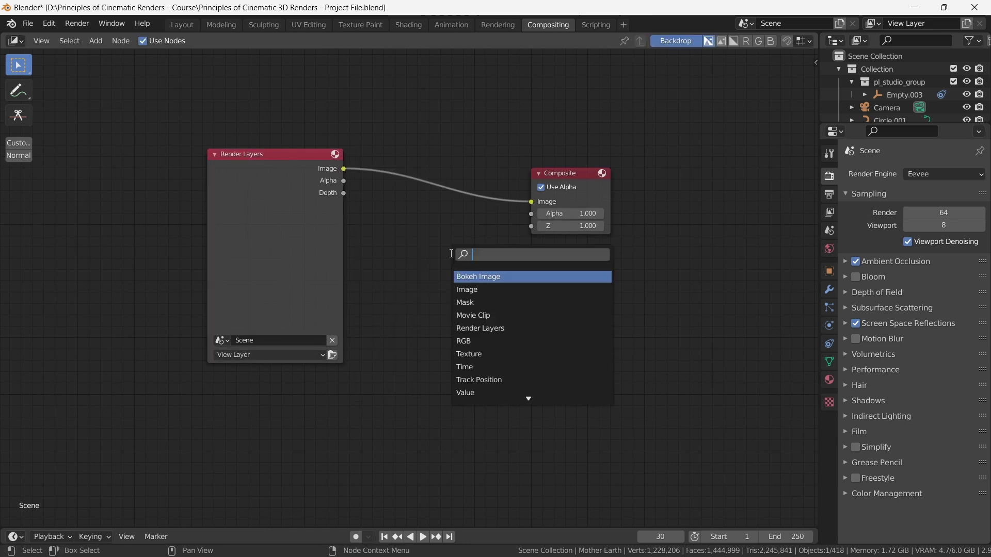
text(glare)
key(Return)
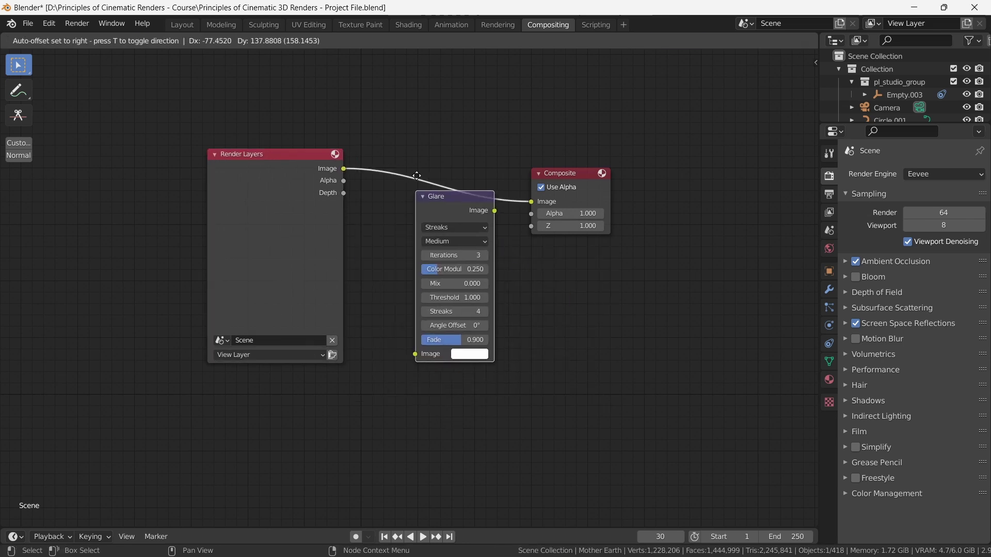
click(411, 146)
Set the Glare node to Fog Glow with High quality and frame the node tree.
click(447, 183)
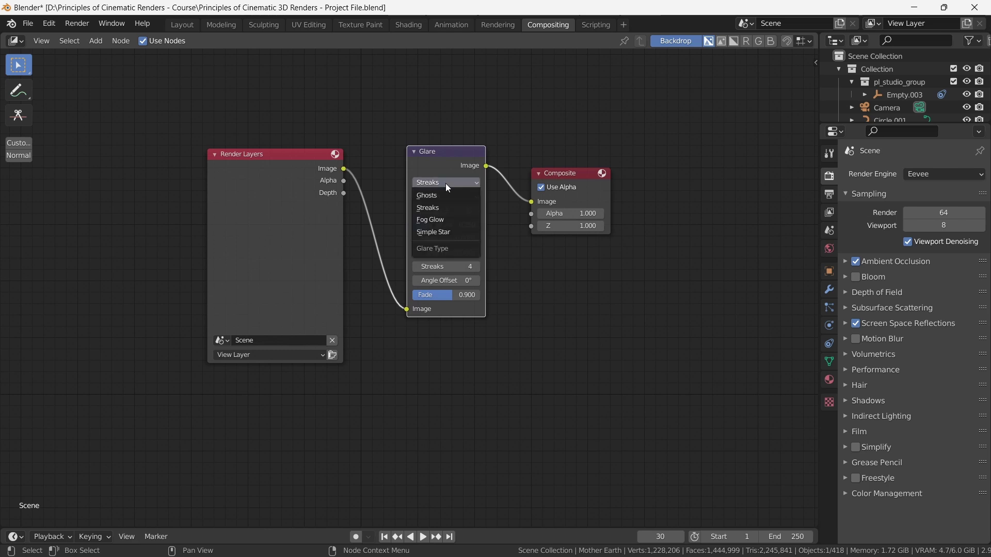
click(438, 218)
click(443, 200)
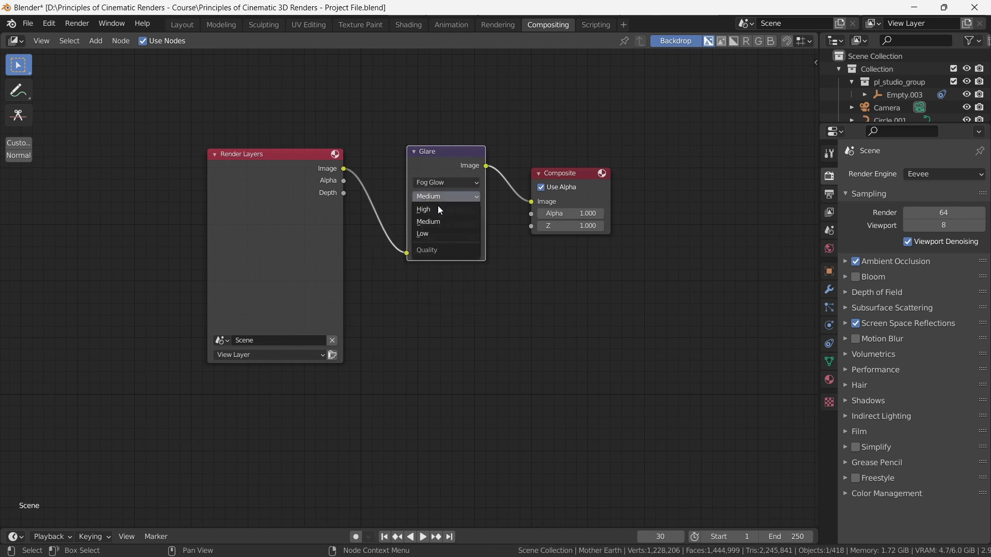
click(438, 207)
scroll(468, 203, up, 1)
key(Home)
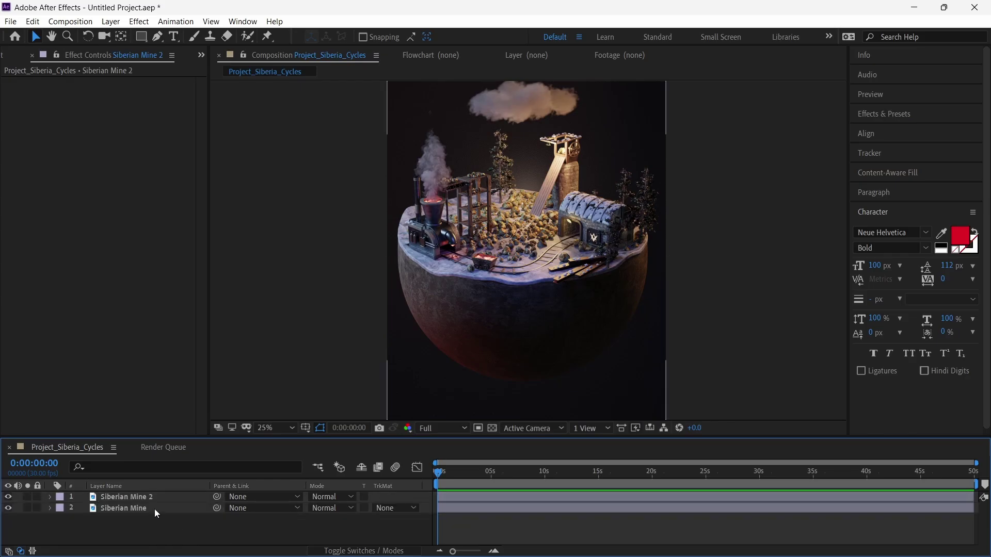
Name layer 1 'Glow' and draw a Pen mask around the mine cart's glowing load.
click(148, 495)
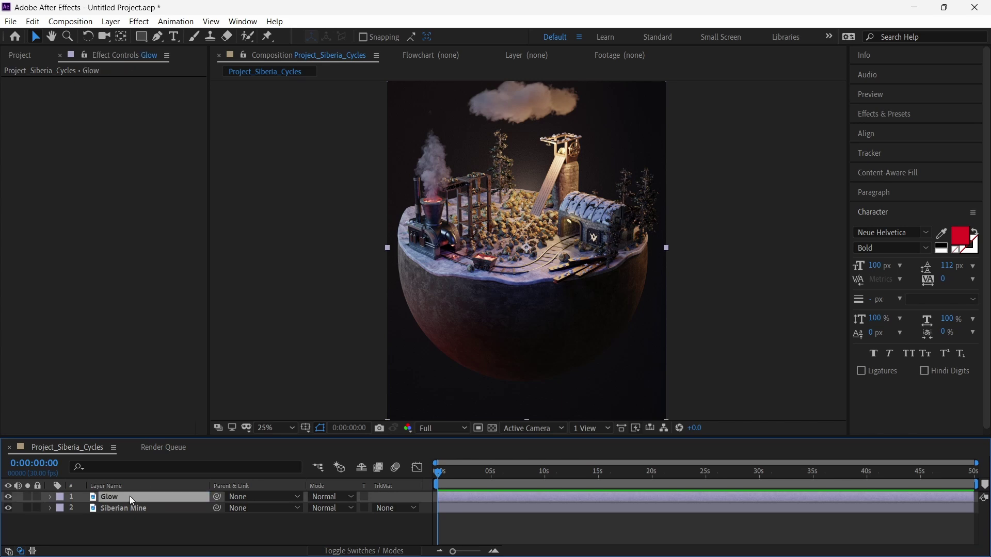
scroll(489, 260, up, 6)
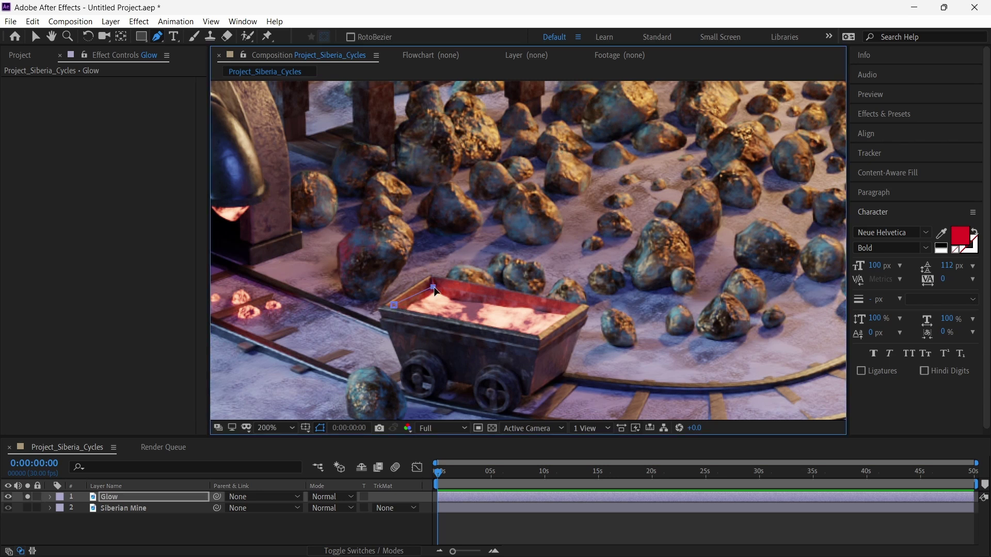
click(396, 310)
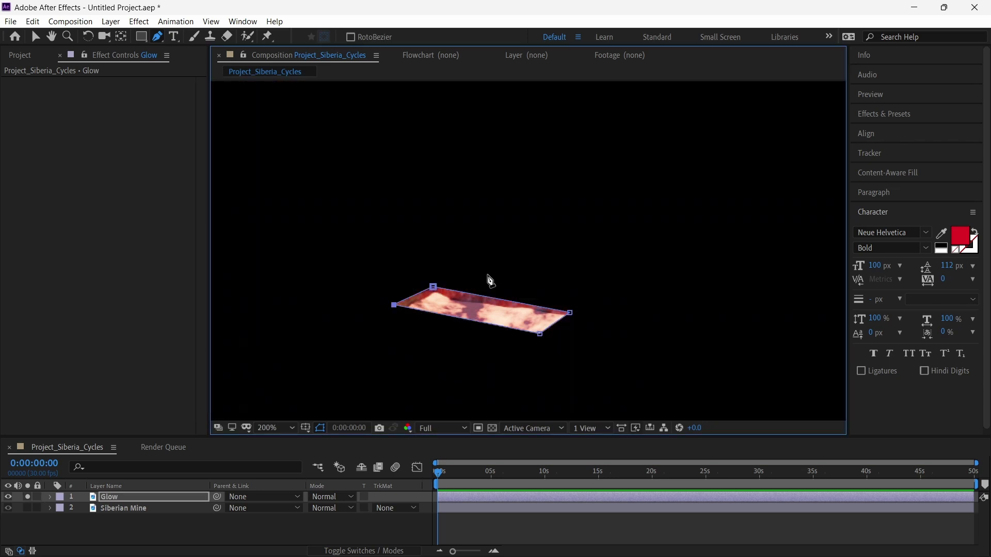
scroll(489, 281, down, 2)
click(124, 498)
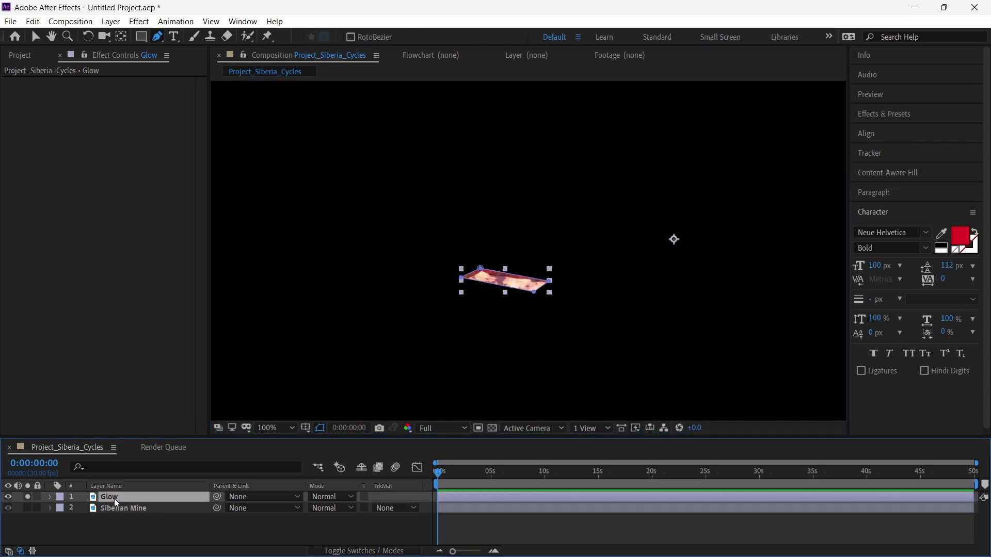
key(ctrl+space)
Apply Gaussian Blur and Deep Glow to the Glow layer.
text(gaussian)
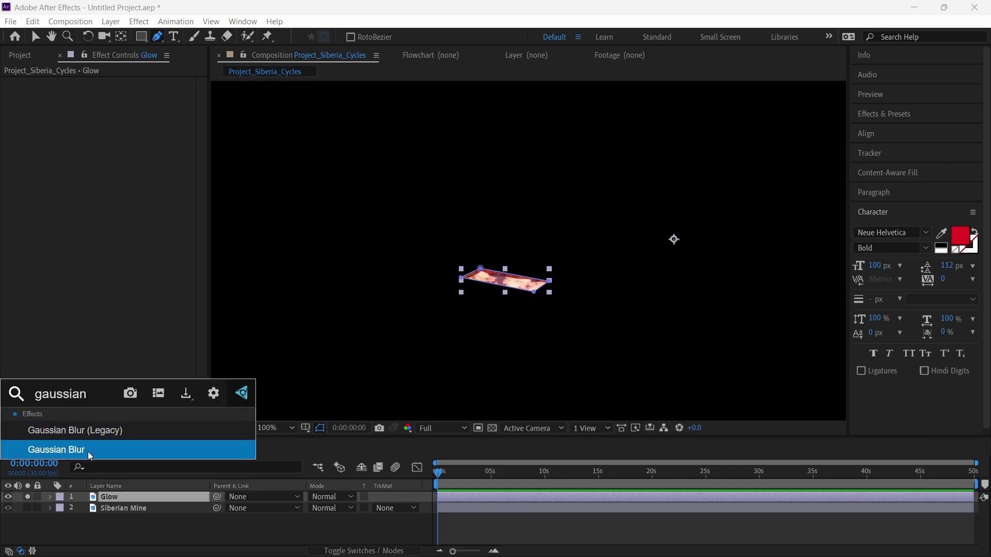
click(88, 450)
click(120, 497)
key(ctrl+space)
text(dee)
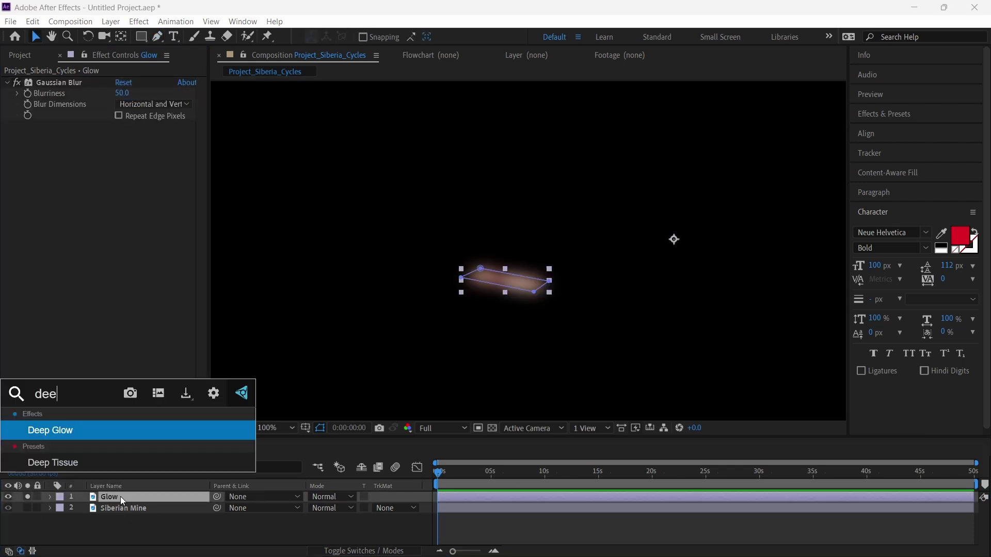
text(p glow)
key(Return)
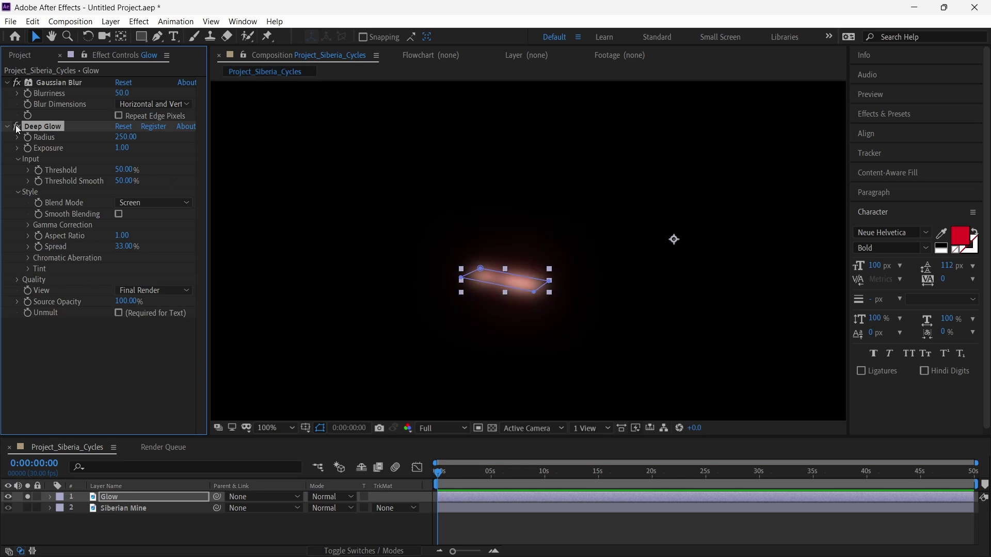
Un-solo the Glow layer and set its blend mode to Screen.
click(27, 497)
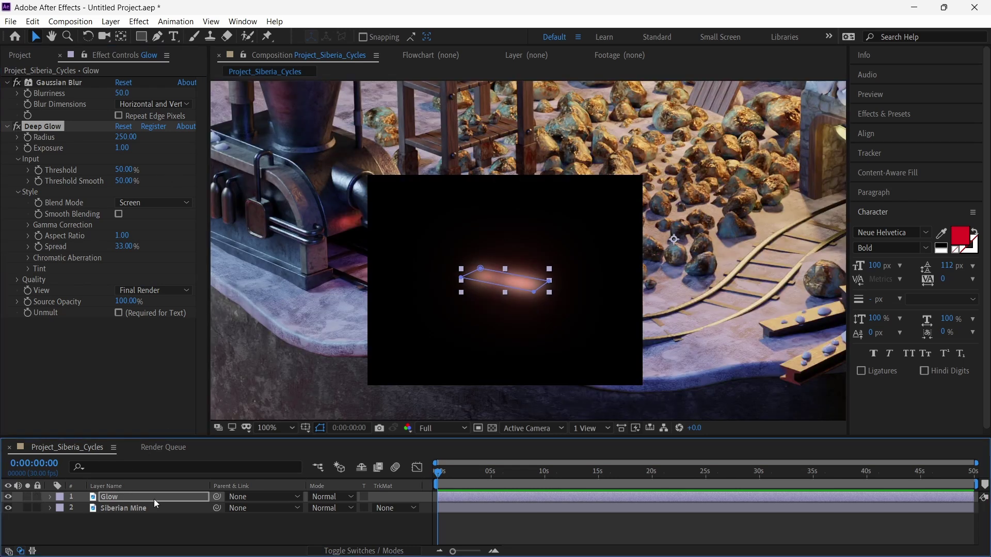
click(322, 498)
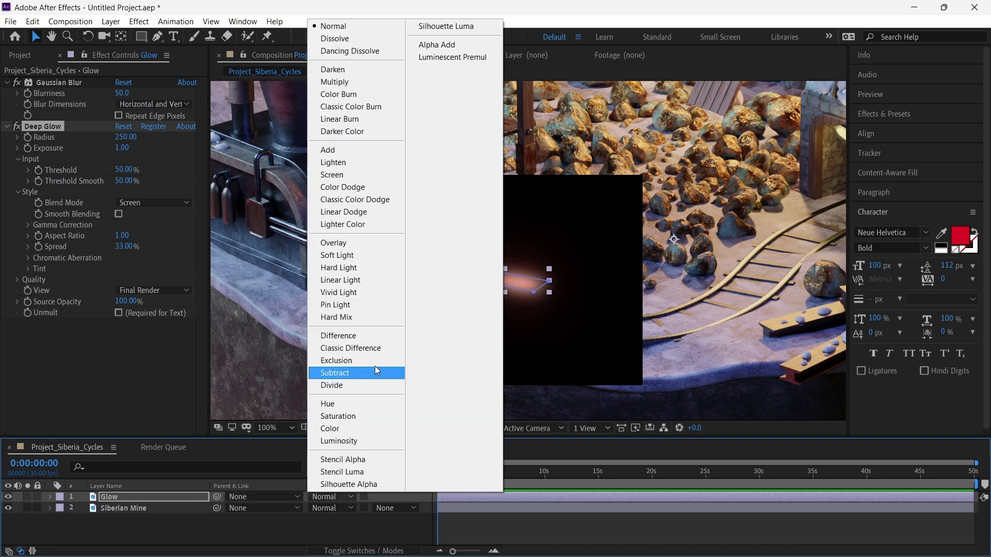
click(331, 175)
click(519, 345)
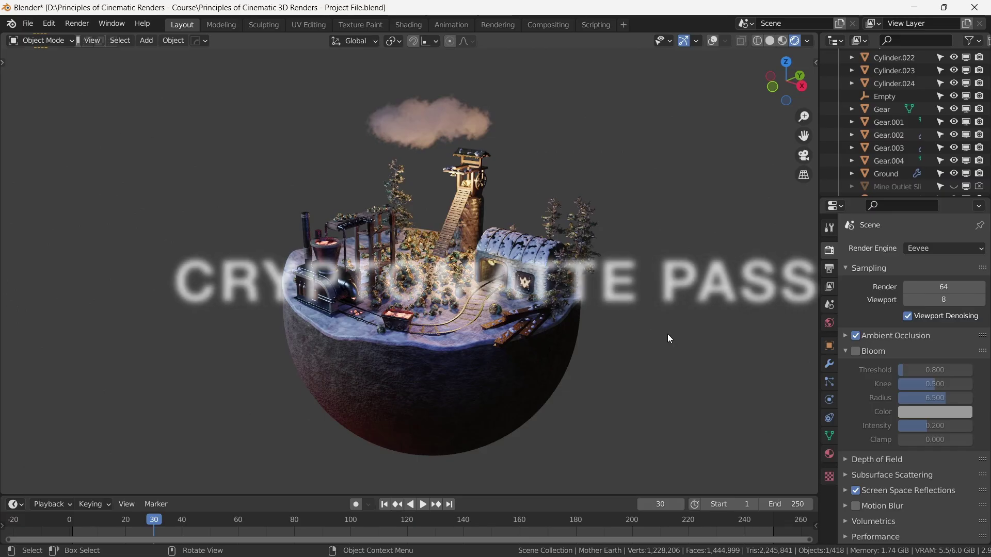
In View Layer Passes, enable only the Cryptomatte Asset pass, leaving Object and Material off.
click(828, 287)
scroll(934, 417, down, 8)
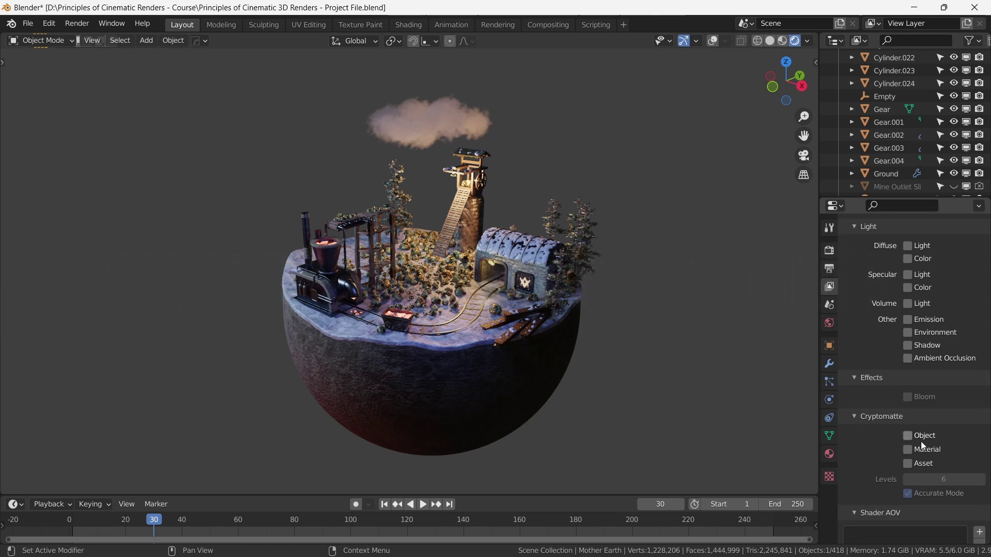
click(908, 436)
click(908, 438)
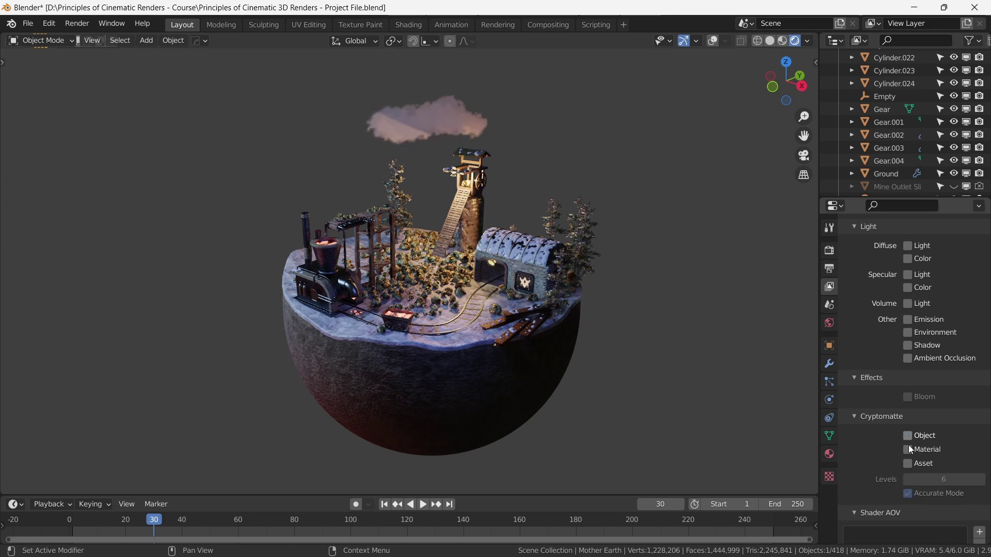
click(910, 451)
click(908, 450)
click(905, 465)
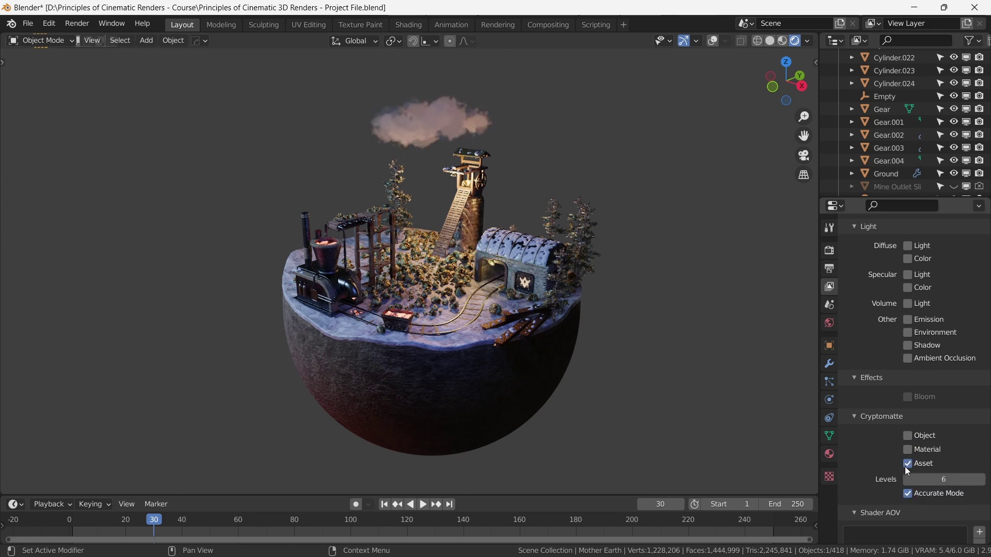